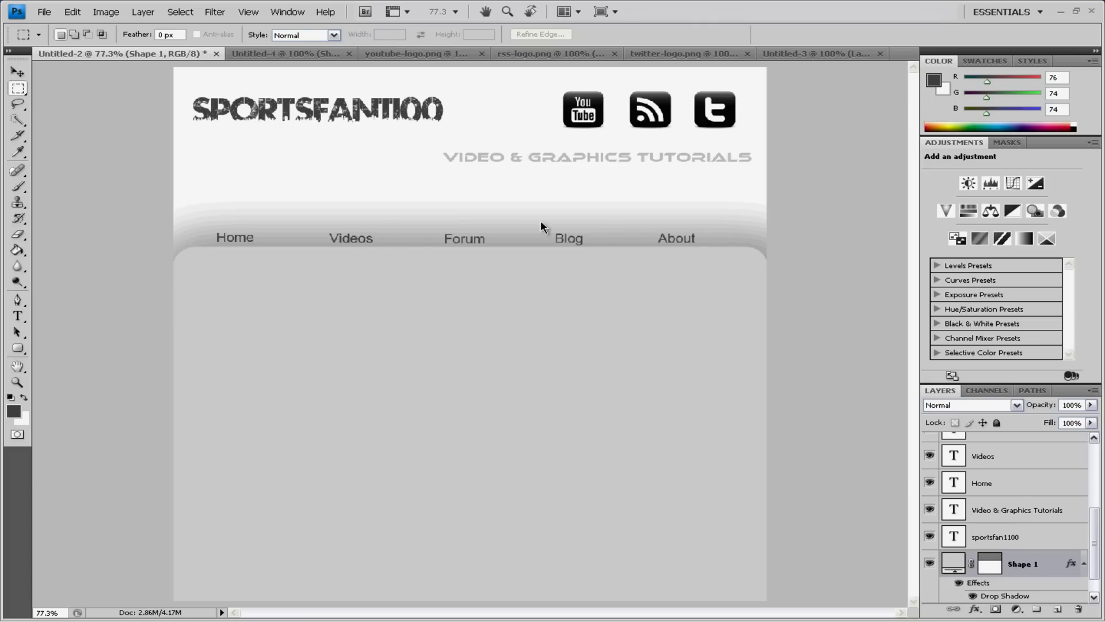
Step: Zoom the Photoshop mockup from 77.3% to 100% actual pixels
{"action": "key", "text": "z"}
{"action": "left_click", "coordinate": [456, 270]}
{"action": "scroll", "coordinate": [887, 392], "scroll_direction": "down", "scroll_amount": 1}
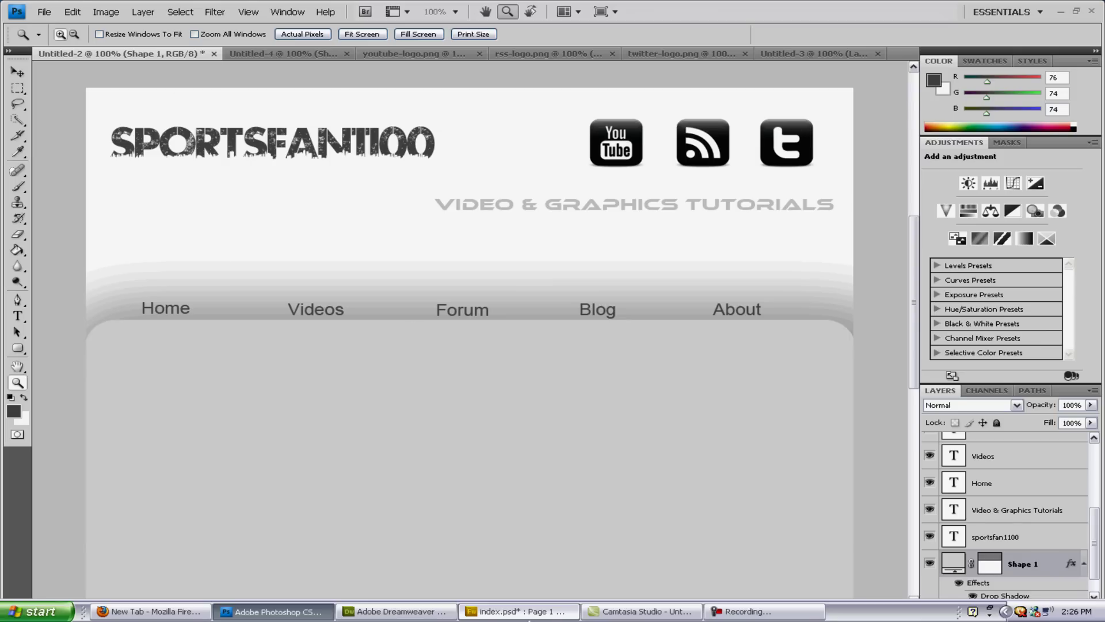
Step: In Fireworks, create a new blank 1000 x 336 document
{"action": "left_click", "coordinate": [521, 611]}
{"action": "left_click", "coordinate": [45, 12]}
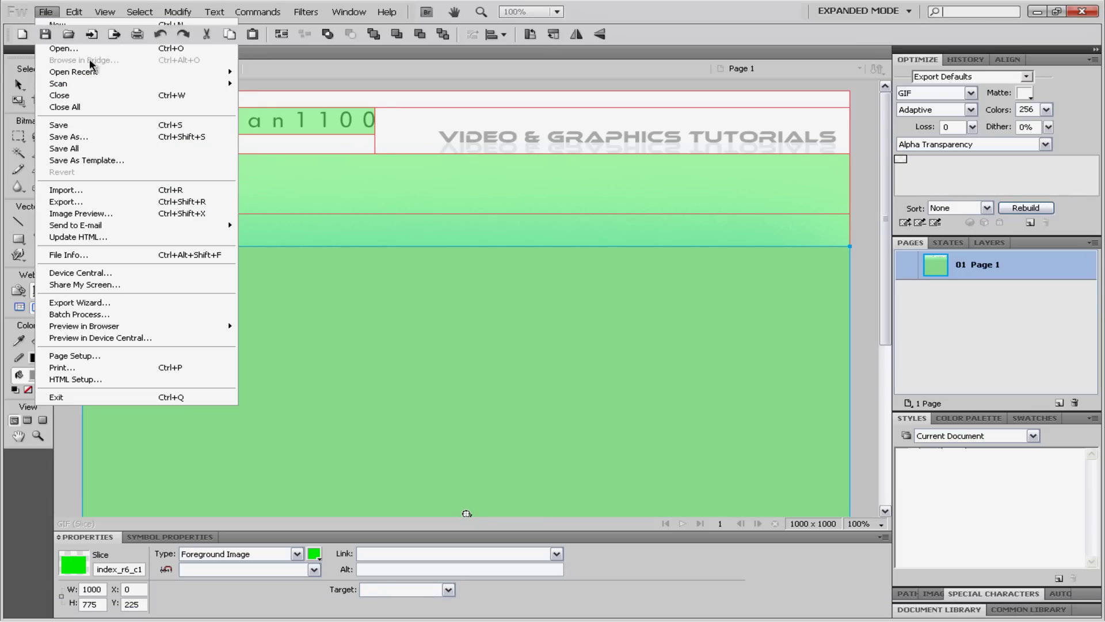
{"action": "left_click", "coordinate": [58, 24]}
{"action": "left_click", "coordinate": [599, 405]}
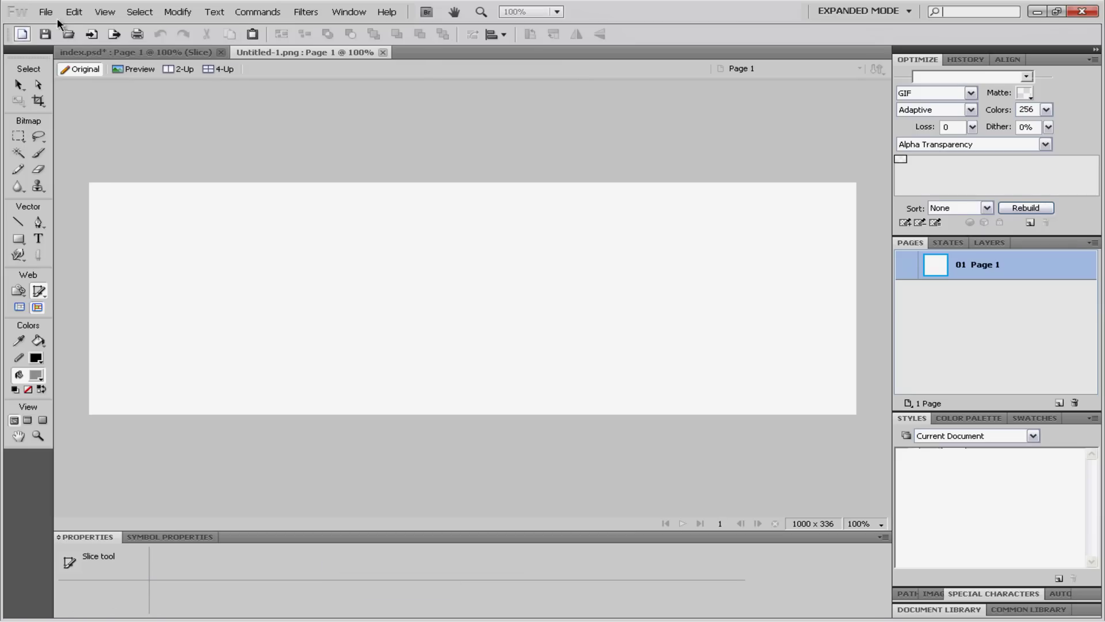
Step: Start opening a file from the Desktop, then return to Photoshop
{"action": "left_click", "coordinate": [46, 12]}
{"action": "left_click", "coordinate": [63, 48]}
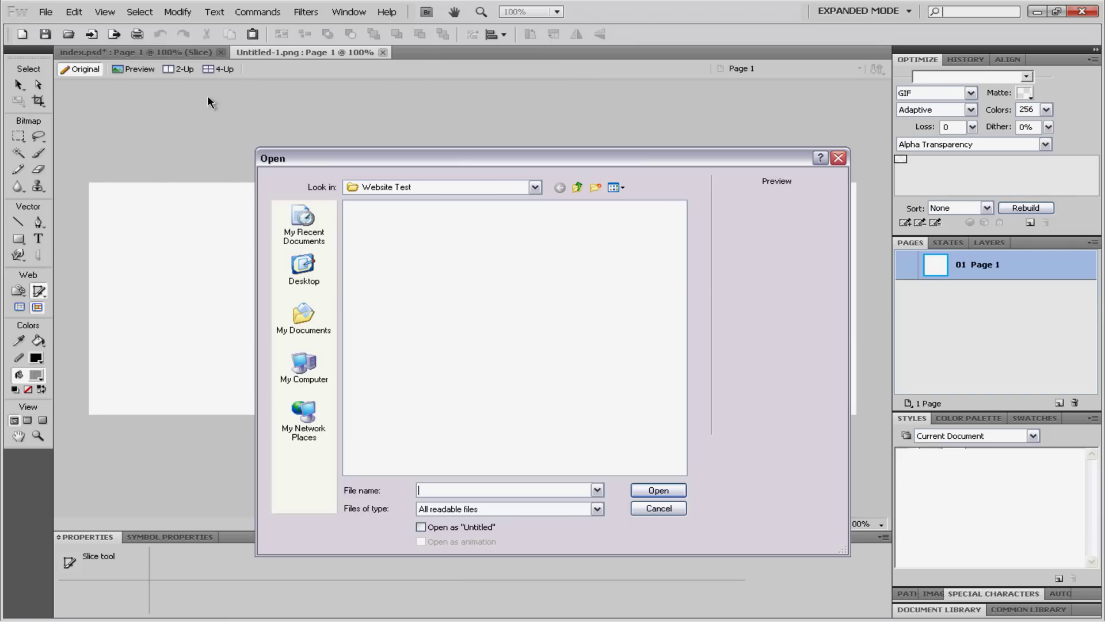
{"action": "left_click", "coordinate": [310, 275]}
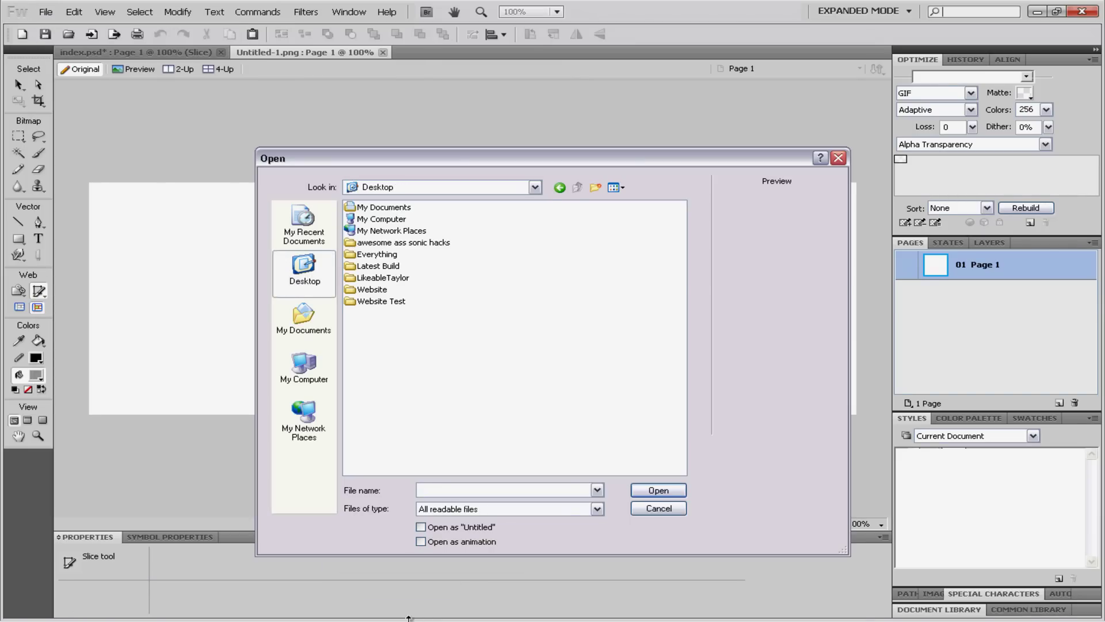
{"action": "left_click", "coordinate": [262, 615]}
Step: Save the mockup as index.psd in Desktop > Website with maximum compatibility on
{"action": "left_click", "coordinate": [45, 11]}
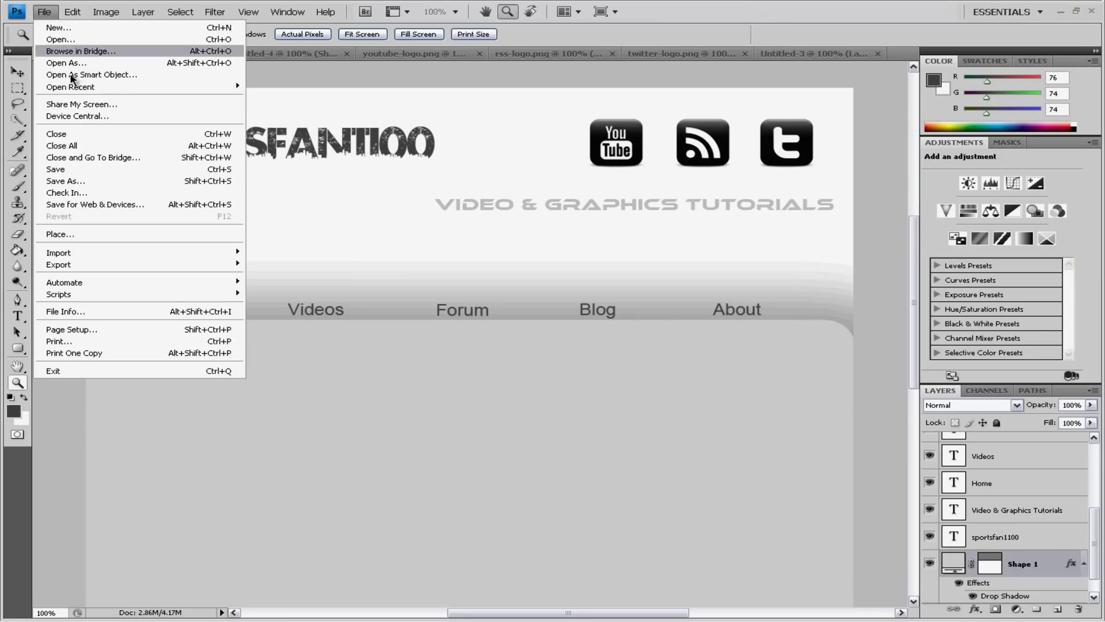
{"action": "left_click", "coordinate": [75, 180]}
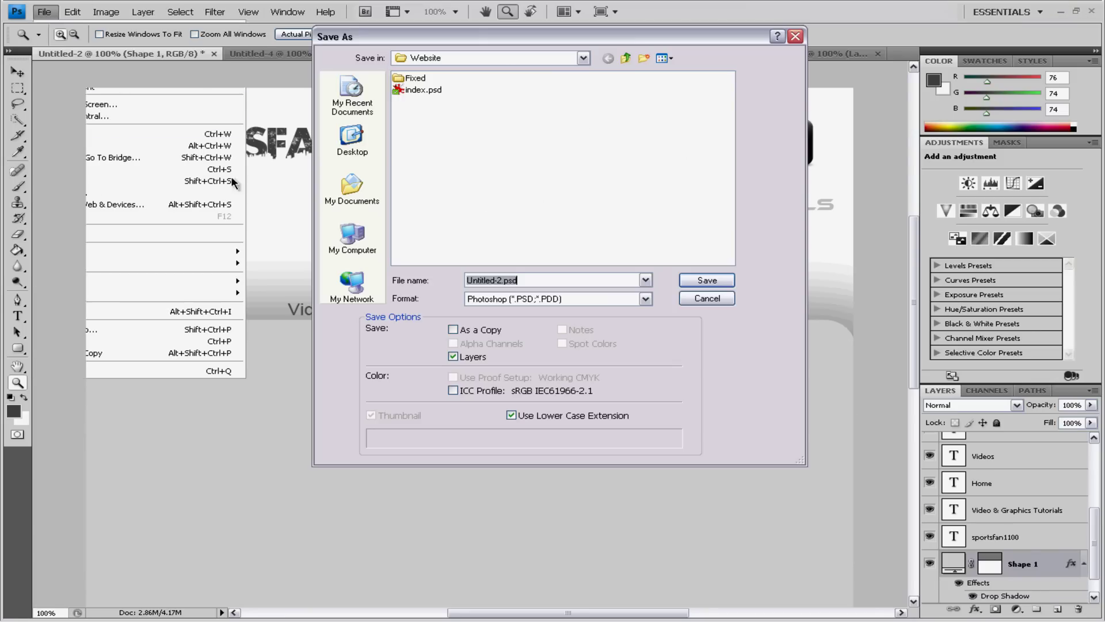
{"action": "left_click", "coordinate": [377, 135]}
{"action": "double_click", "coordinate": [431, 172]}
{"action": "left_click", "coordinate": [608, 58]}
{"action": "double_click", "coordinate": [421, 160]}
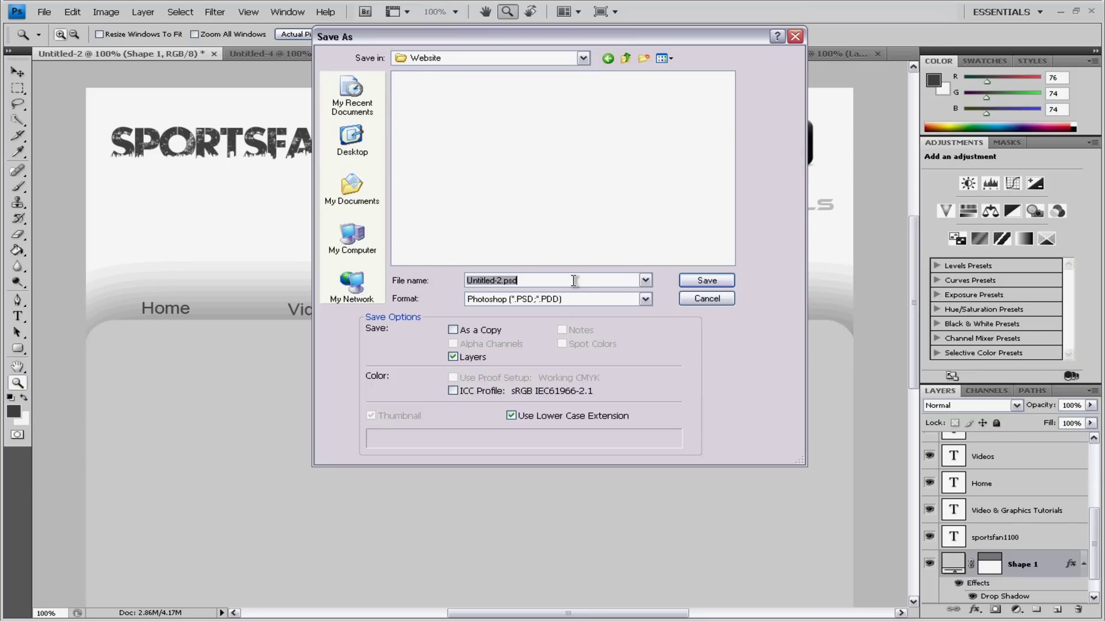
{"action": "type", "text": "index"}
{"action": "key", "text": "Return"}
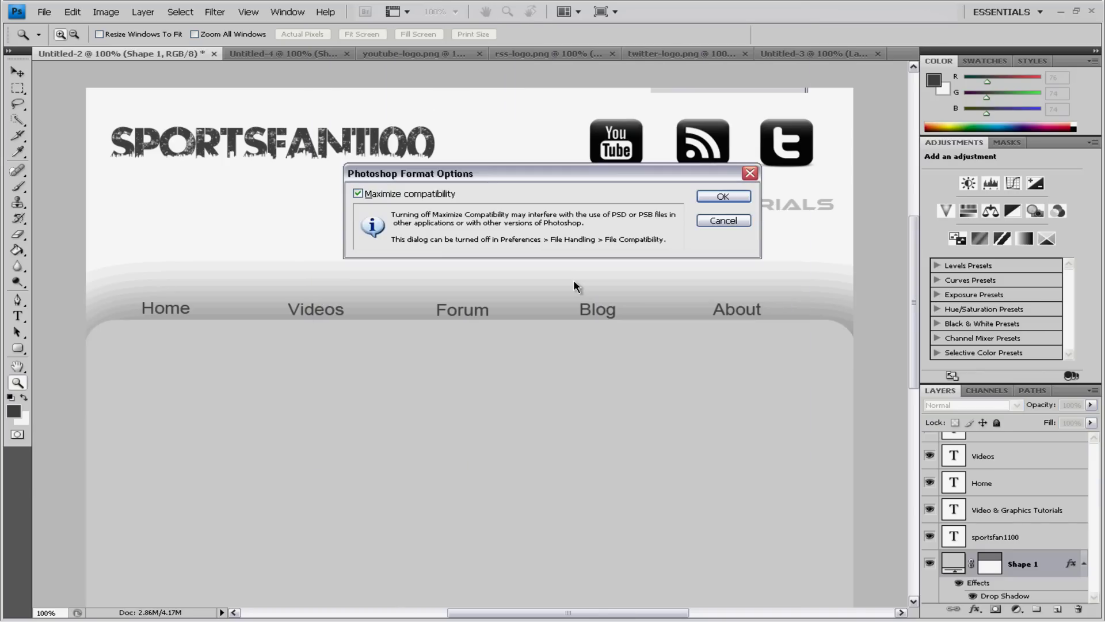
{"action": "left_click", "coordinate": [720, 195]}
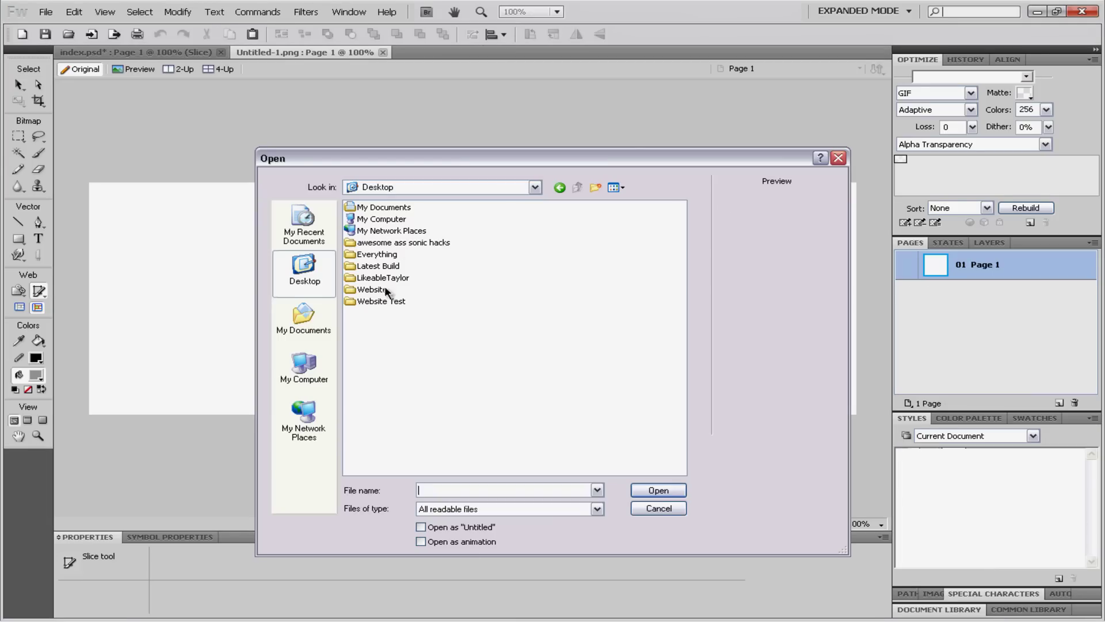
Step: Open index.psd from the Website folder with default import options
{"action": "left_click", "coordinate": [366, 290]}
{"action": "double_click", "coordinate": [366, 290]}
{"action": "left_click", "coordinate": [367, 208]}
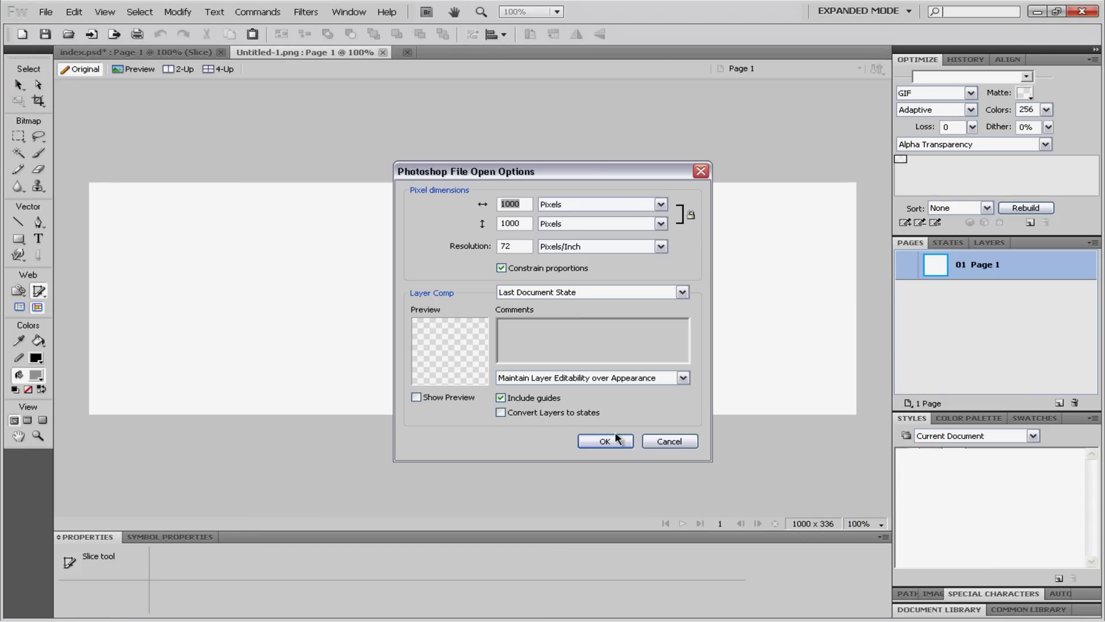
{"action": "left_click", "coordinate": [604, 442]}
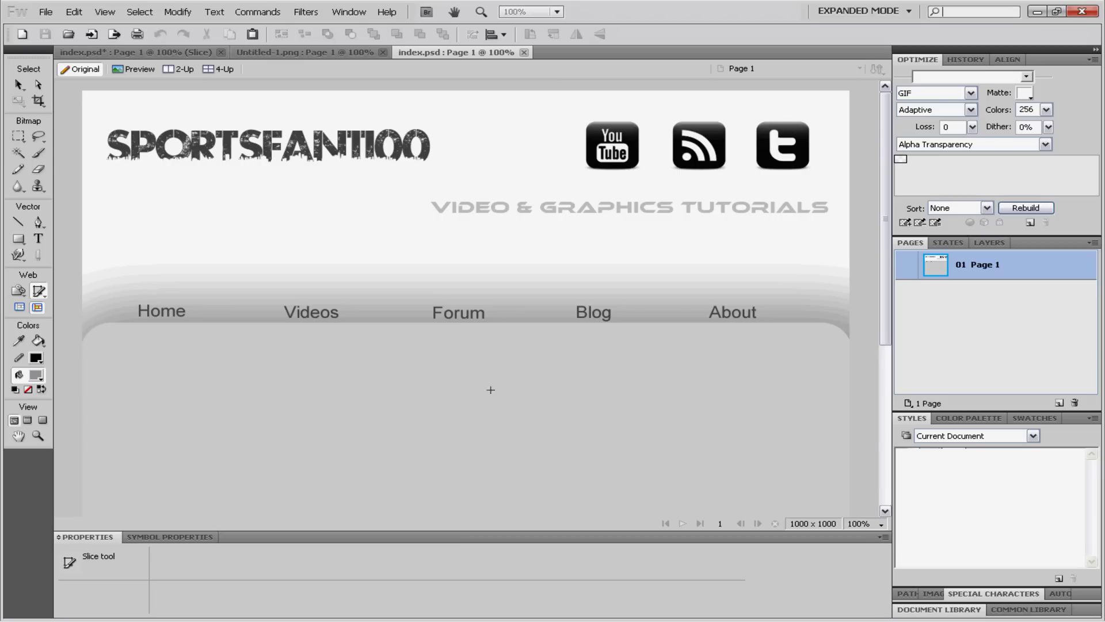
{"action": "scroll", "coordinate": [591, 421], "scroll_direction": "down", "scroll_amount": 5}
{"action": "scroll", "coordinate": [594, 402], "scroll_direction": "up", "scroll_amount": 4}
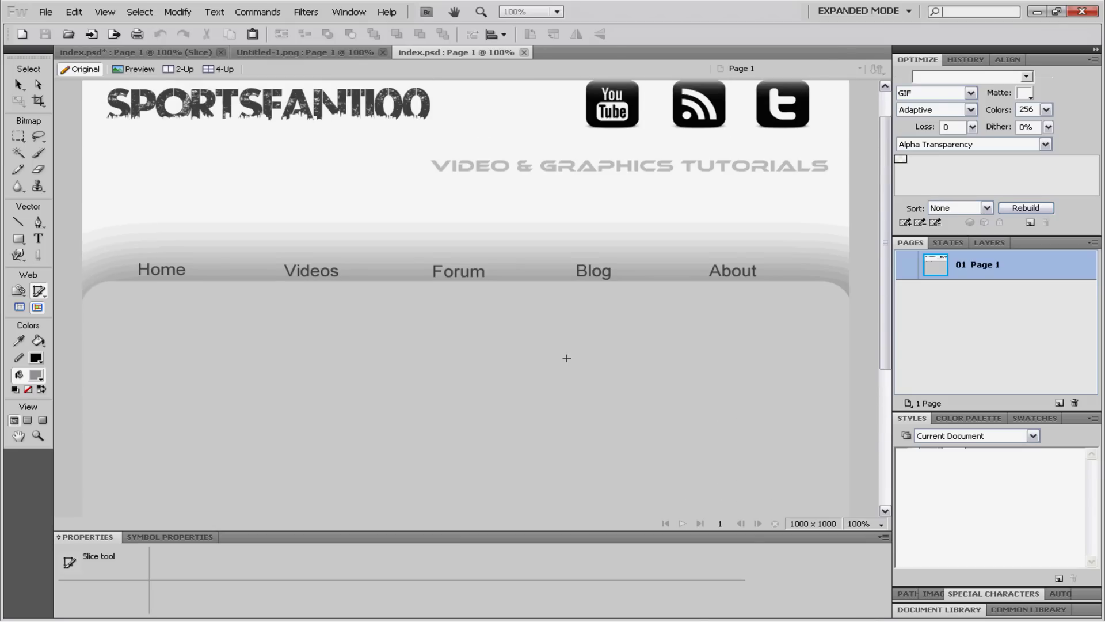
Step: Test-move the rounded grey panel, undo the move, then clear the selection
{"action": "left_click", "coordinate": [19, 85]}
{"action": "left_click", "coordinate": [251, 260]}
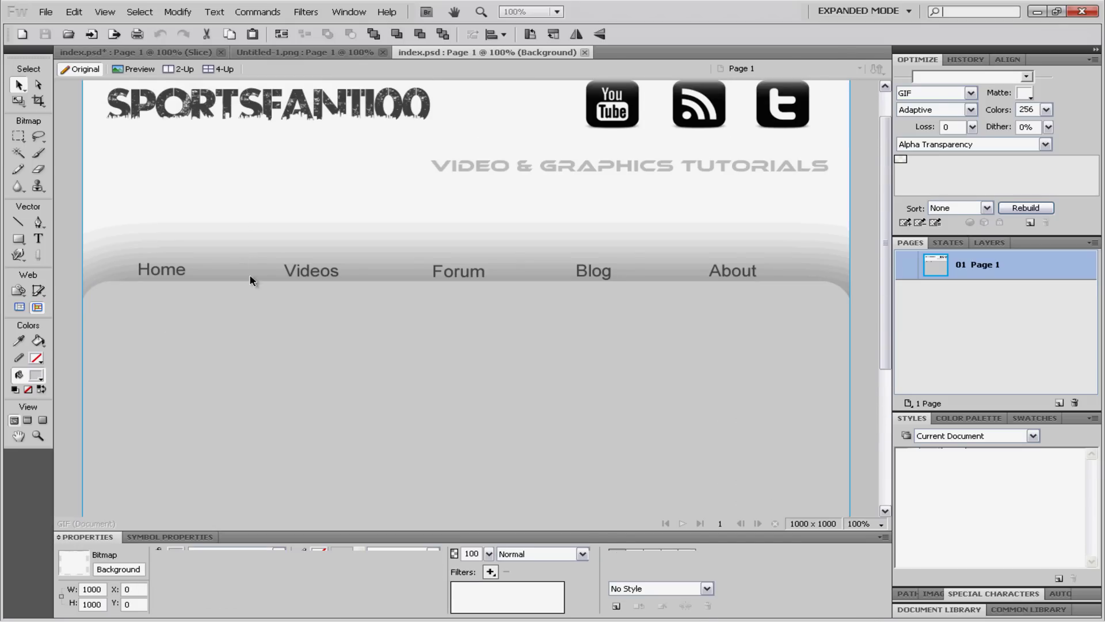
{"action": "left_click", "coordinate": [183, 271]}
{"action": "left_click", "coordinate": [183, 270]}
{"action": "left_click", "coordinate": [671, 311]}
{"action": "left_click_drag", "start_coordinate": [740, 285], "coordinate": [738, 296]}
{"action": "key", "text": "ctrl+z"}
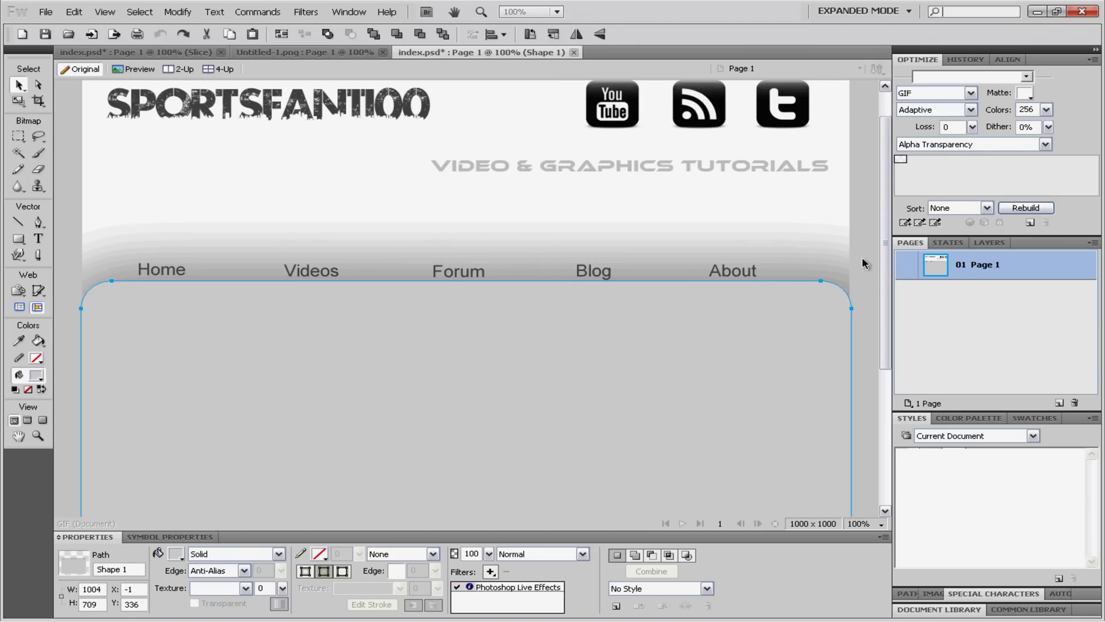
{"action": "left_click", "coordinate": [244, 202]}
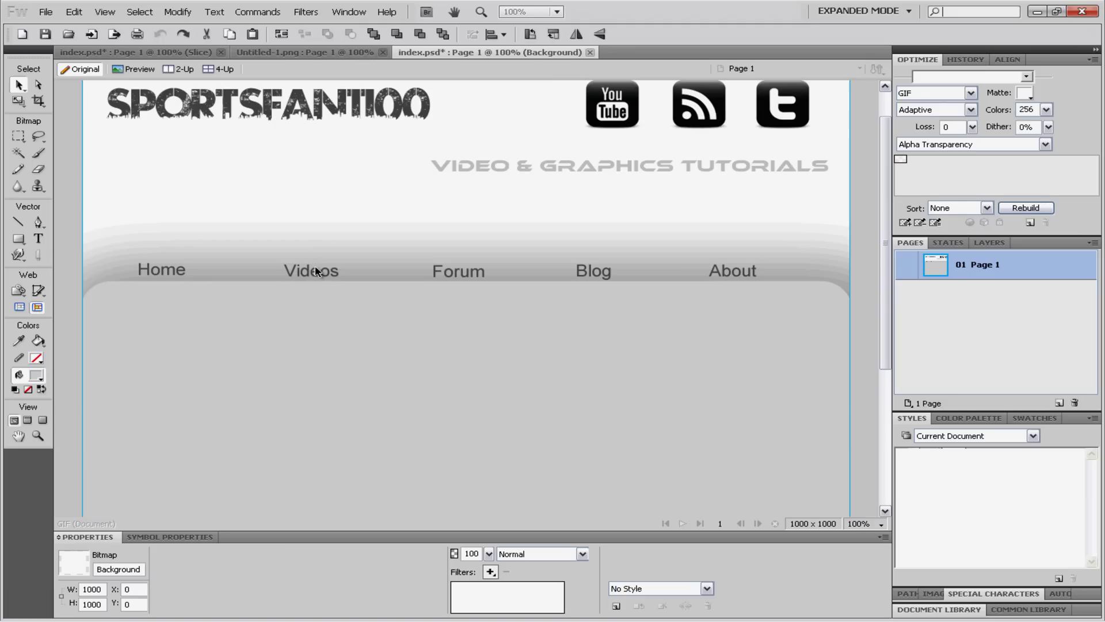
{"action": "left_click", "coordinate": [842, 312]}
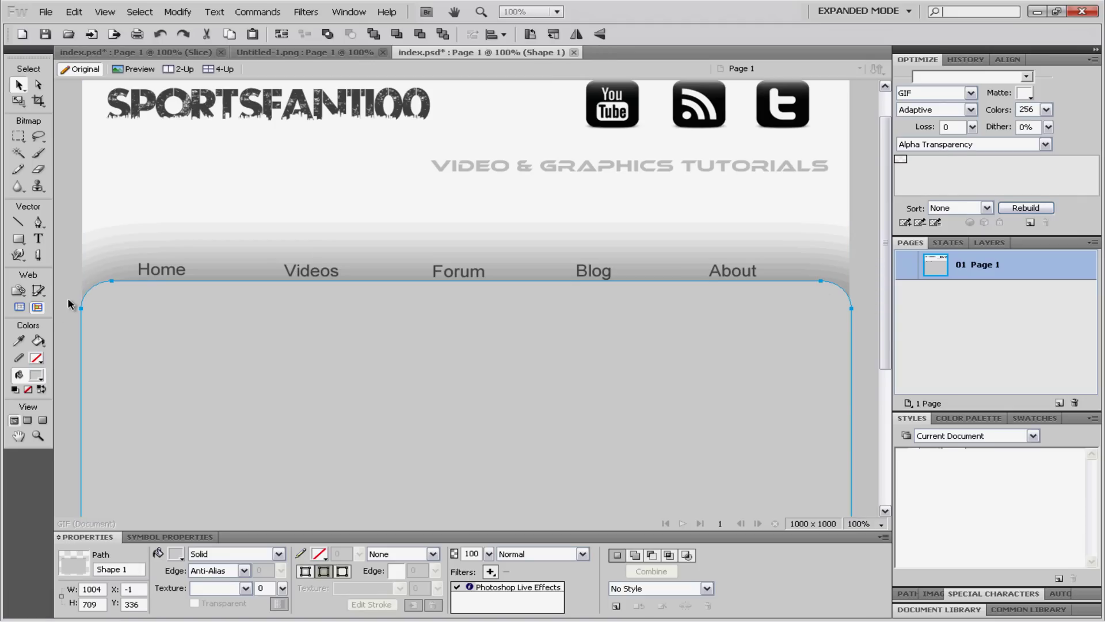
{"action": "left_click", "coordinate": [106, 227]}
{"action": "left_click", "coordinate": [78, 226]}
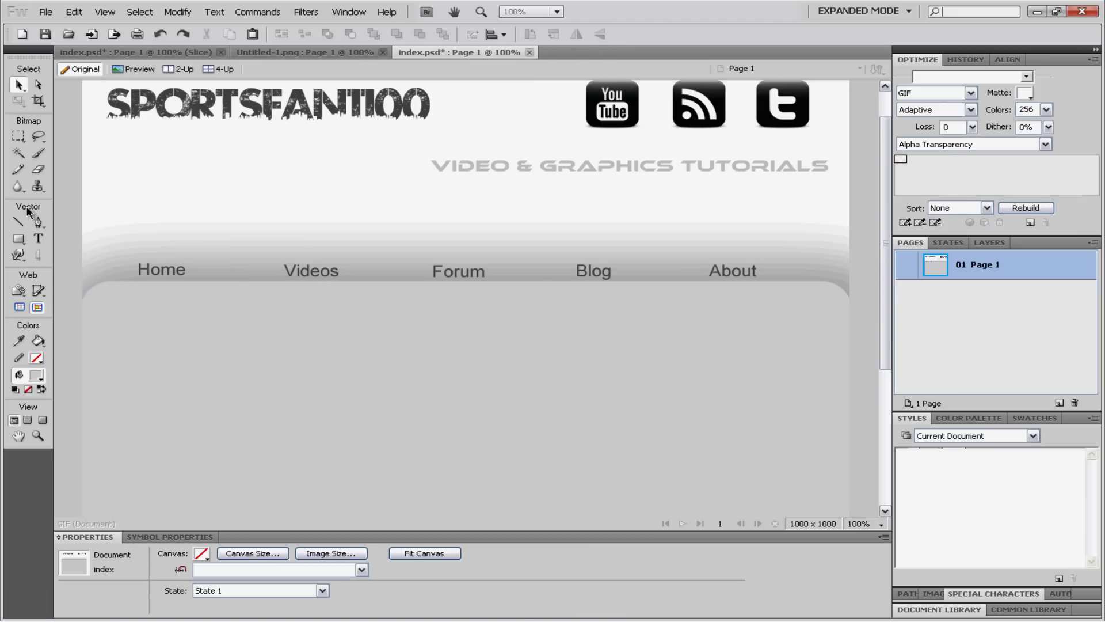
{"action": "scroll", "coordinate": [95, 239], "scroll_direction": "up", "scroll_amount": 2}
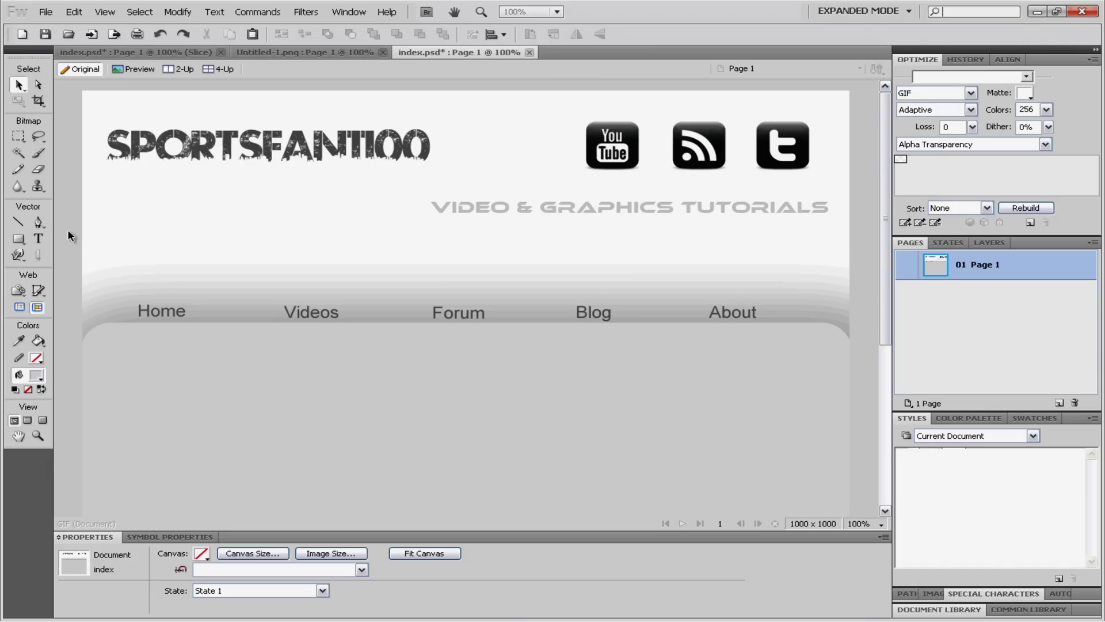
Step: Slice each navigation link: Home, Videos, Forum, Blog and About
{"action": "left_click", "coordinate": [40, 291]}
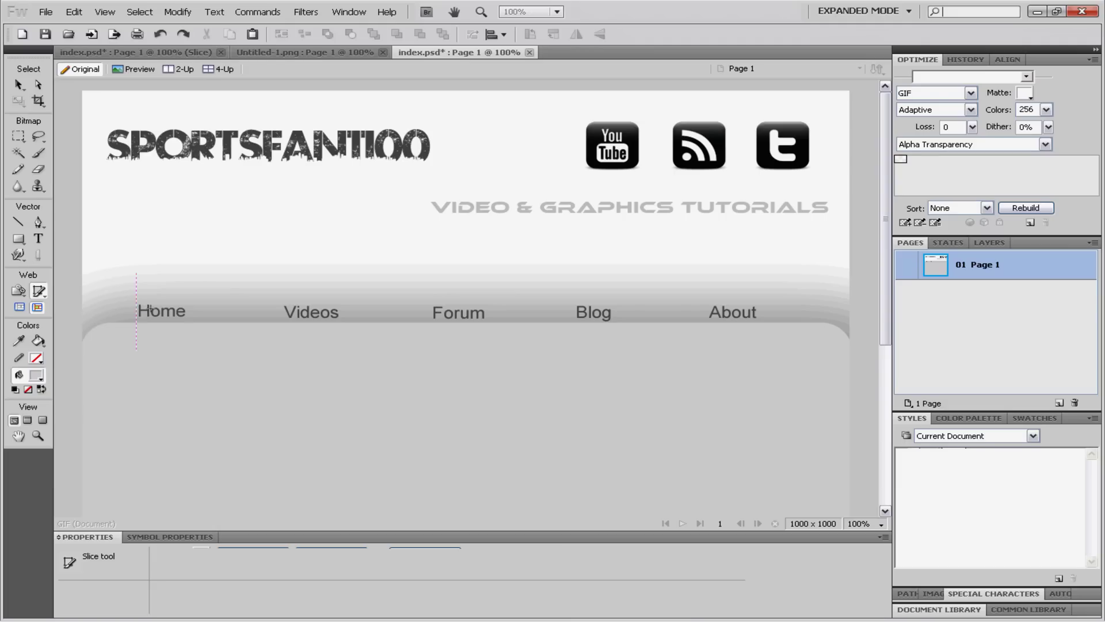
{"action": "left_click_drag", "start_coordinate": [178, 316], "coordinate": [188, 318]}
{"action": "mouse_move", "coordinate": [282, 303]}
{"action": "left_mouse_down"}
{"action": "mouse_move", "coordinate": [288, 315]}
{"action": "mouse_move", "coordinate": [342, 319]}
{"action": "left_mouse_up"}
{"action": "left_click_drag", "start_coordinate": [430, 303], "coordinate": [487, 319]}
{"action": "mouse_move", "coordinate": [575, 304]}
{"action": "left_mouse_down"}
{"action": "mouse_move", "coordinate": [634, 318]}
{"action": "mouse_move", "coordinate": [614, 323]}
{"action": "left_mouse_up"}
{"action": "left_click_drag", "start_coordinate": [760, 318], "coordinate": [708, 303]}
Step: Slice the SPORTSFAN1100 logo and the YouTube, RSS and Twitter icons
{"action": "left_click_drag", "start_coordinate": [106, 130], "coordinate": [429, 164]}
{"action": "mouse_move", "coordinate": [581, 122]}
{"action": "left_mouse_down"}
{"action": "mouse_move", "coordinate": [662, 172]}
{"action": "mouse_move", "coordinate": [639, 171]}
{"action": "left_mouse_up"}
{"action": "left_click_drag", "start_coordinate": [671, 121], "coordinate": [732, 171]}
{"action": "mouse_move", "coordinate": [749, 125]}
{"action": "left_mouse_down"}
{"action": "mouse_move", "coordinate": [821, 185]}
{"action": "mouse_move", "coordinate": [815, 170]}
{"action": "left_mouse_up"}
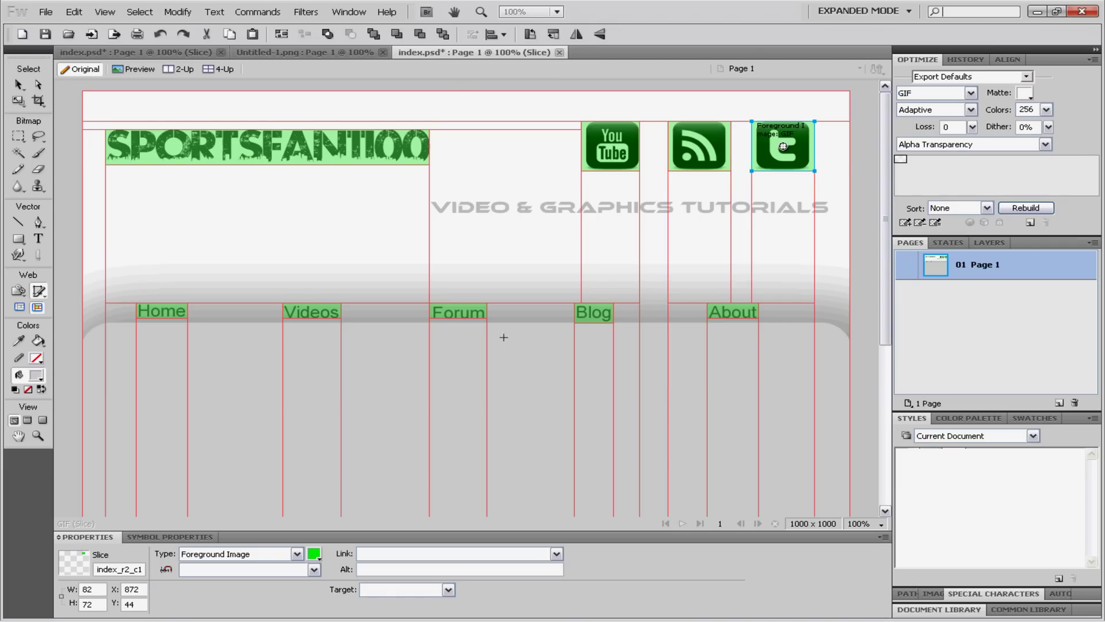
Step: Draw a 1000 x 40 slice over the panel top and a 1000 x 631 content slice
{"action": "scroll", "coordinate": [252, 448], "scroll_direction": "down", "scroll_amount": 3}
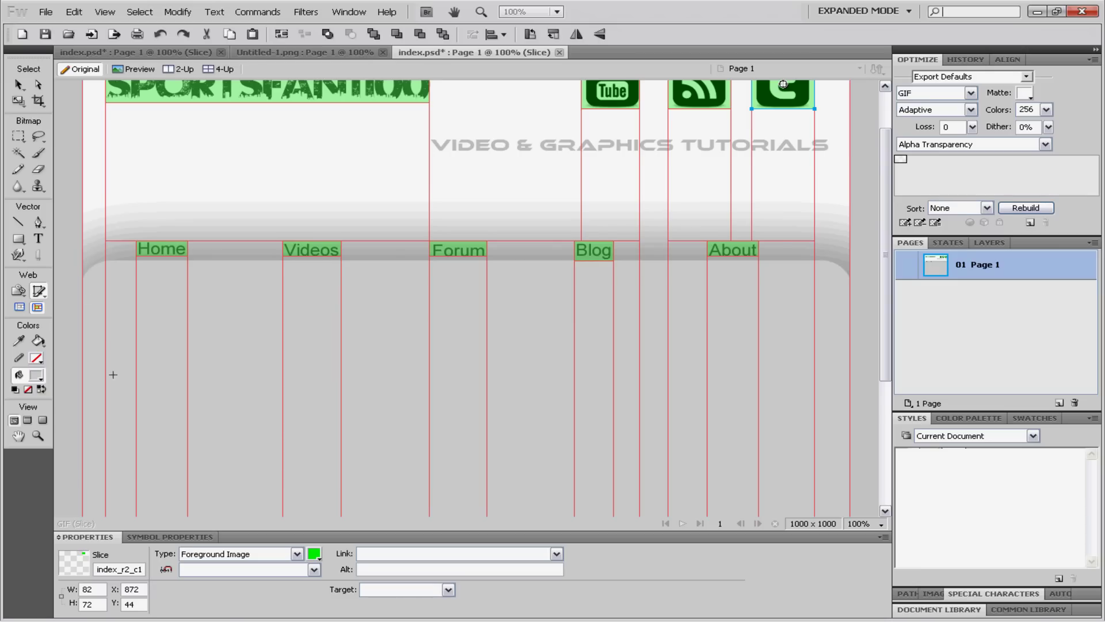
{"action": "scroll", "coordinate": [112, 380], "scroll_direction": "down", "scroll_amount": 3}
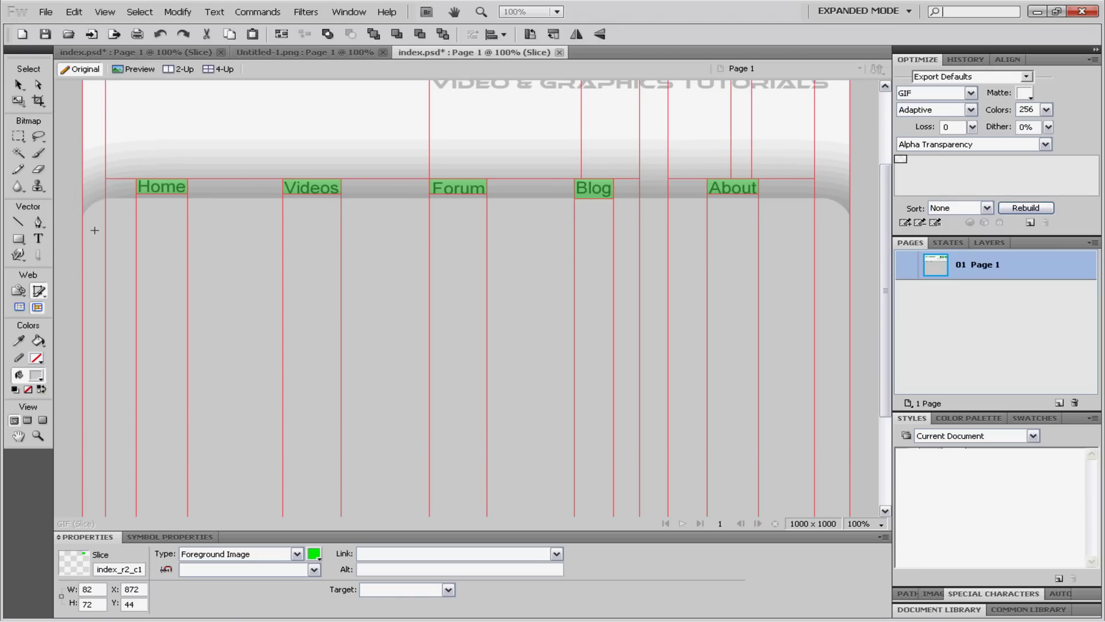
{"action": "scroll", "coordinate": [130, 337], "scroll_direction": "down", "scroll_amount": 6}
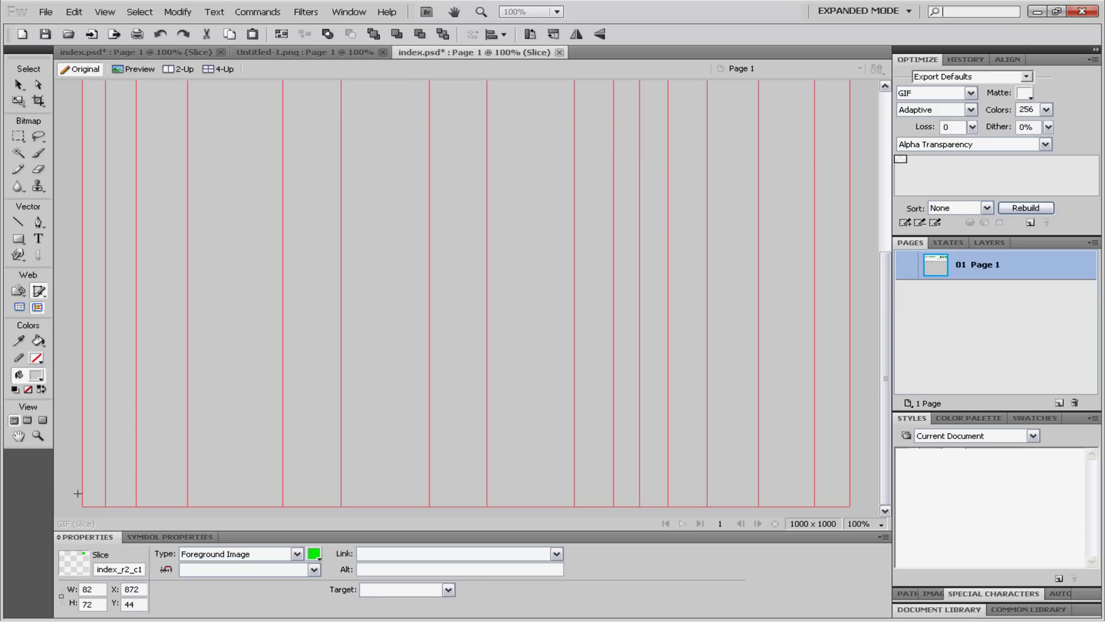
{"action": "scroll", "coordinate": [95, 508], "scroll_direction": "up", "scroll_amount": 5}
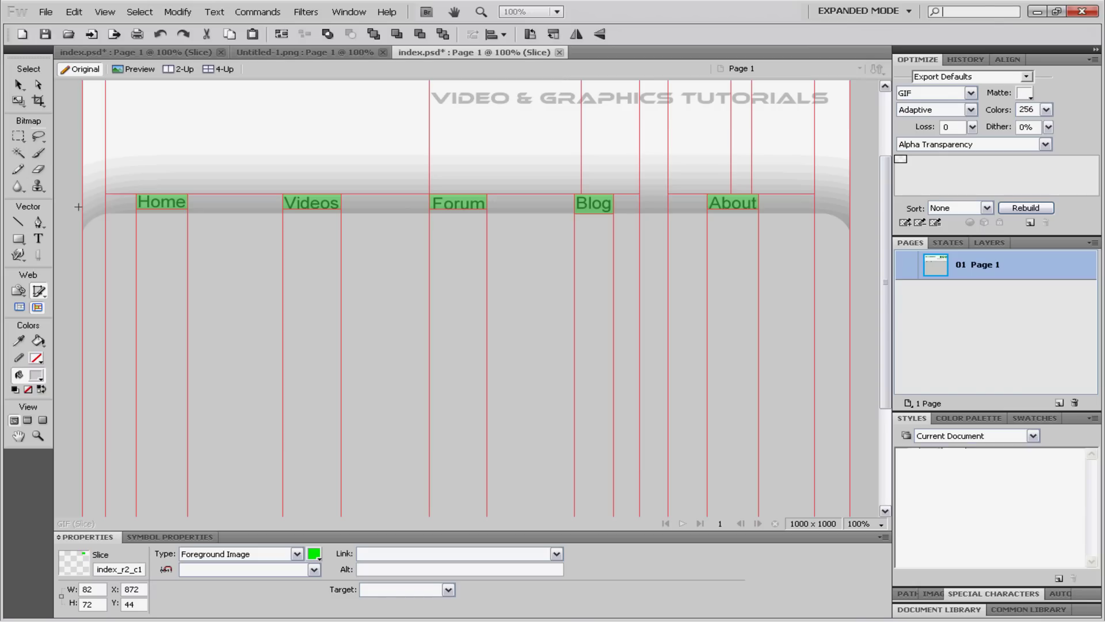
{"action": "mouse_move", "coordinate": [79, 210]}
{"action": "left_mouse_down"}
{"action": "mouse_move", "coordinate": [301, 237]}
{"action": "mouse_move", "coordinate": [858, 237]}
{"action": "left_mouse_up"}
{"action": "left_click_drag", "start_coordinate": [84, 236], "coordinate": [852, 619]}
{"action": "scroll", "coordinate": [467, 345], "scroll_direction": "up", "scroll_amount": 5}
{"action": "scroll", "coordinate": [466, 495], "scroll_direction": "up", "scroll_amount": 2}
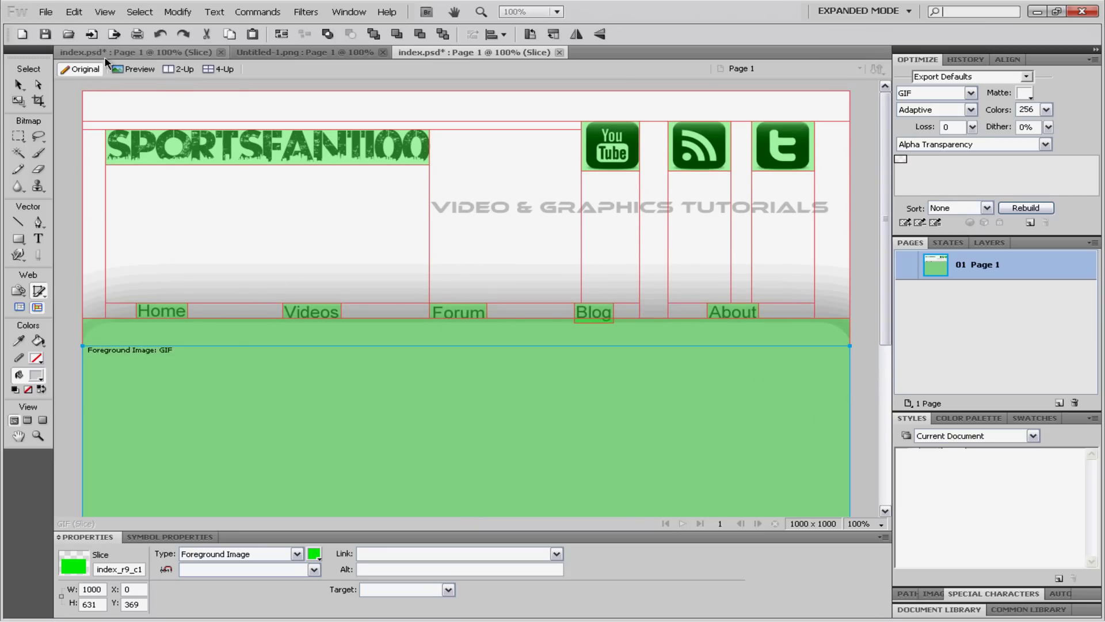
Step: Export HTML and Images as index.htm into the Website folder, with Selected slices only unchecked
{"action": "left_click", "coordinate": [52, 12]}
{"action": "left_click", "coordinate": [134, 202]}
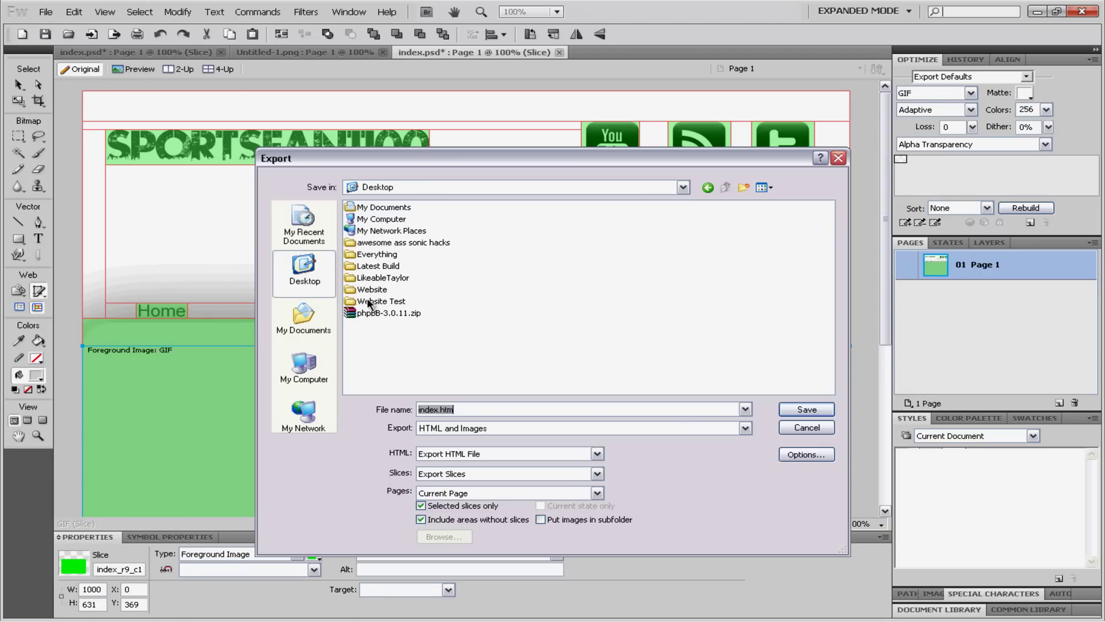
{"action": "double_click", "coordinate": [372, 289]}
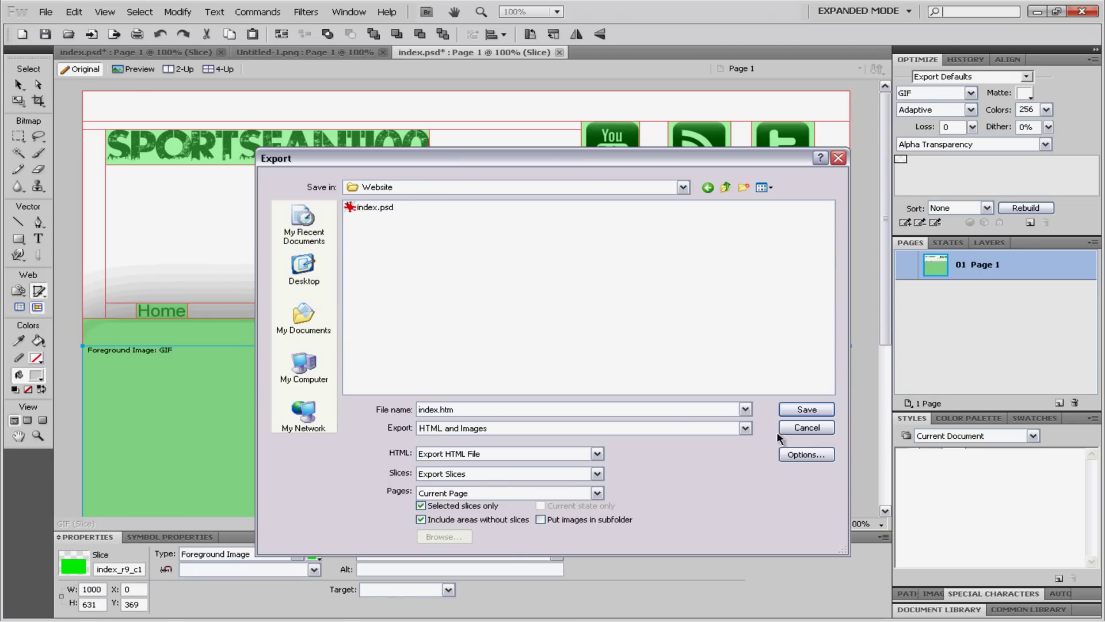
{"action": "left_click", "coordinate": [421, 506]}
{"action": "left_click", "coordinate": [807, 409]}
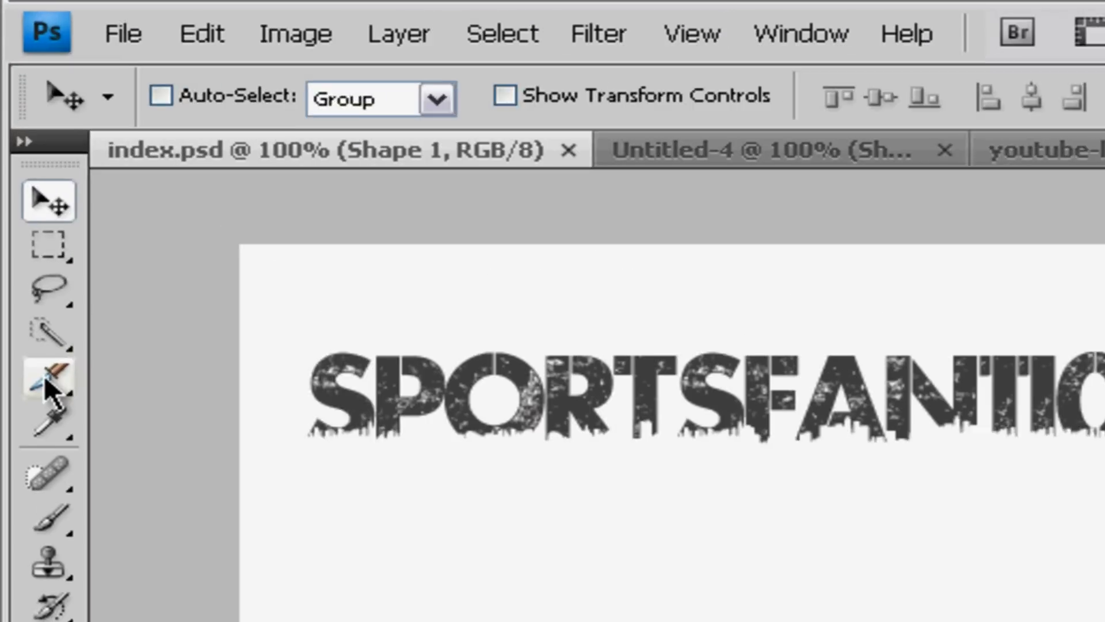
Step: Slice the SPORTSFAN1100 logo and the Home, Videos, Forum, Blog and About labels
{"action": "left_click_drag", "start_coordinate": [17, 134], "coordinate": [55, 146]}
{"action": "left_click_drag", "start_coordinate": [153, 407], "coordinate": [158, 410]}
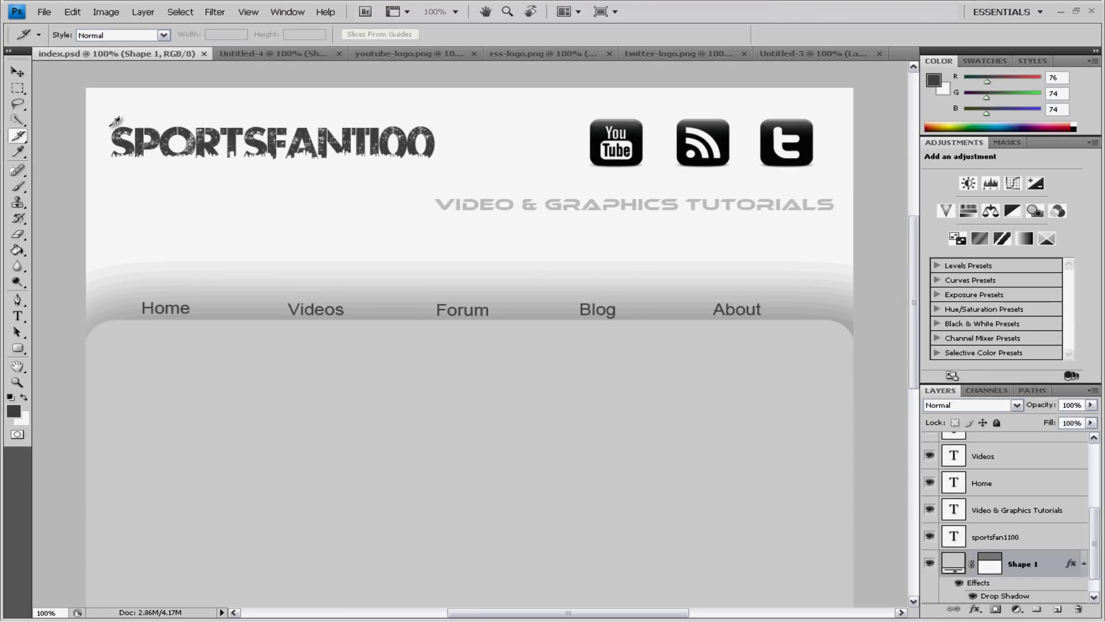
{"action": "left_click_drag", "start_coordinate": [315, 360], "coordinate": [1104, 455]}
{"action": "left_click_drag", "start_coordinate": [437, 156], "coordinate": [436, 159]}
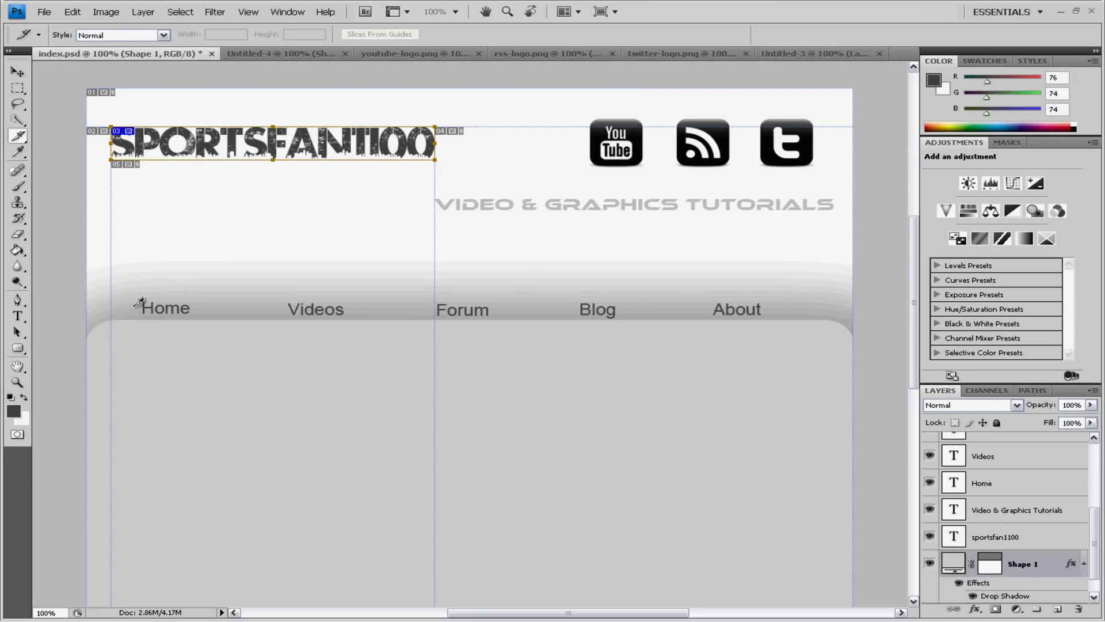
{"action": "left_click_drag", "start_coordinate": [141, 302], "coordinate": [190, 316]}
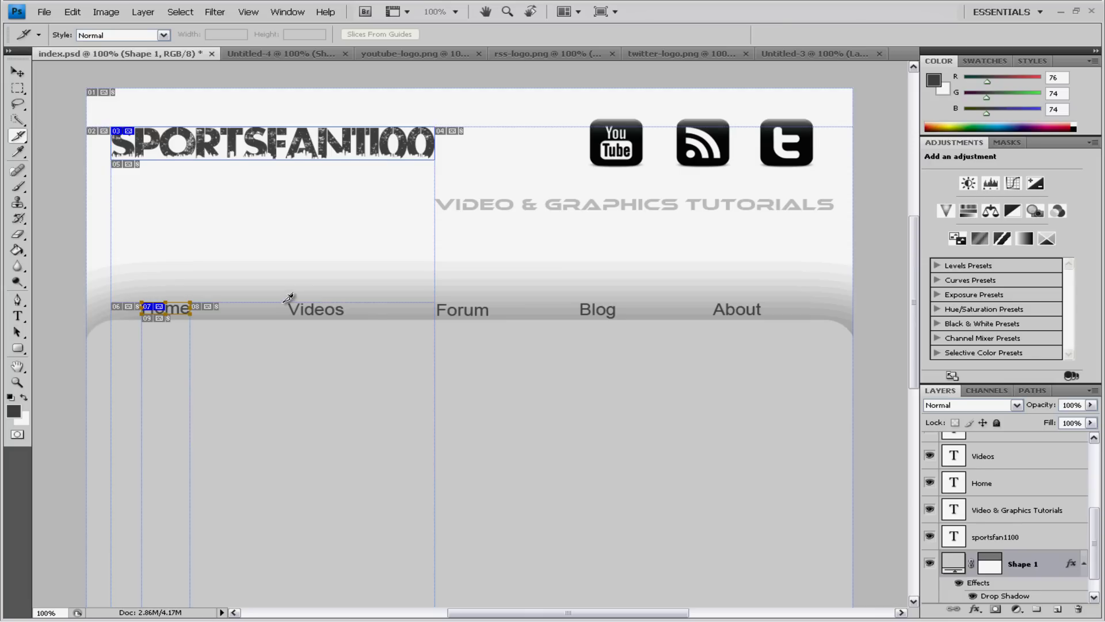
{"action": "left_click_drag", "start_coordinate": [288, 302], "coordinate": [345, 317]}
{"action": "mouse_move", "coordinate": [470, 307]}
{"action": "left_mouse_down"}
{"action": "mouse_move", "coordinate": [498, 313]}
{"action": "mouse_move", "coordinate": [489, 316]}
{"action": "left_mouse_up"}
{"action": "left_click_drag", "start_coordinate": [580, 303], "coordinate": [616, 319]}
{"action": "left_click_drag", "start_coordinate": [713, 302], "coordinate": [762, 317]}
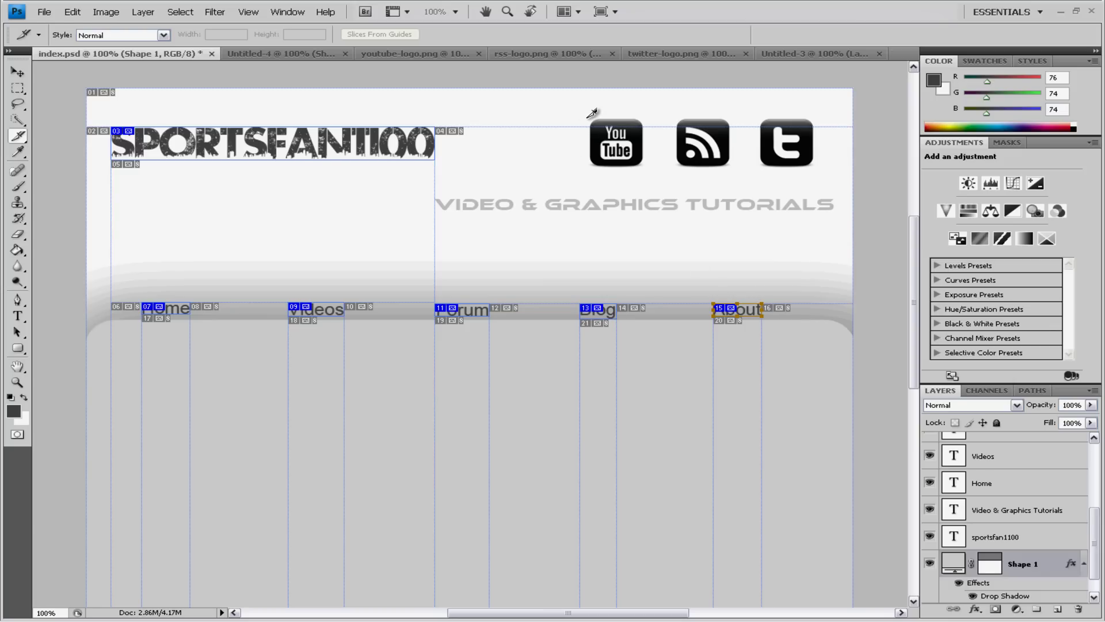
Step: Slice the YouTube, RSS and Twitter icons, redrawing the misplaced Twitter slice
{"action": "left_click_drag", "start_coordinate": [585, 119], "coordinate": [648, 168]}
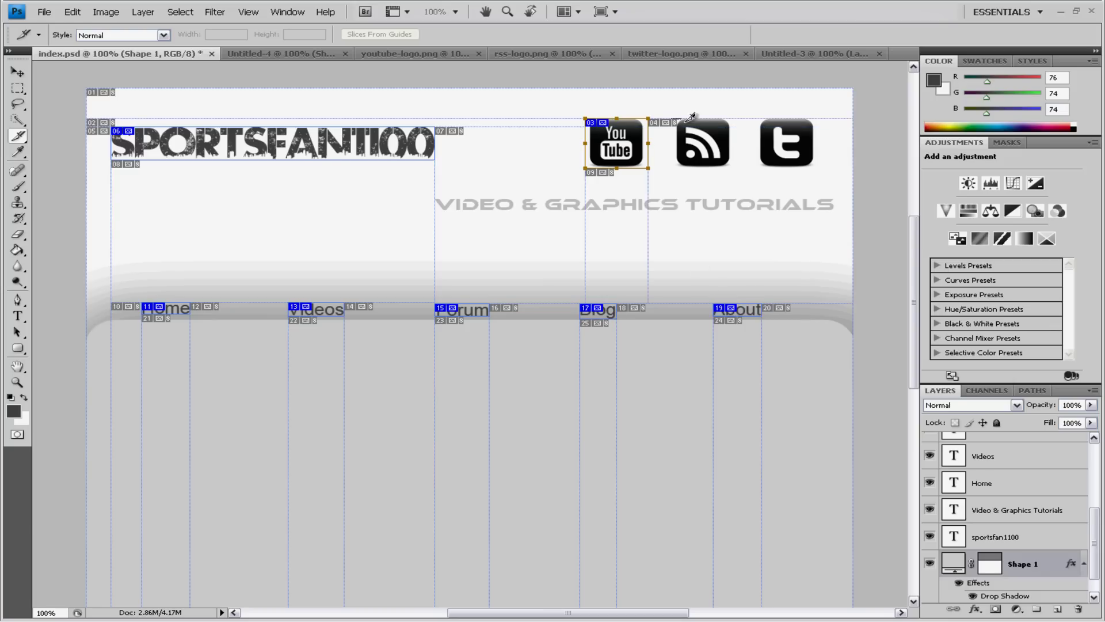
{"action": "left_click_drag", "start_coordinate": [672, 119], "coordinate": [748, 167]}
{"action": "left_click_drag", "start_coordinate": [761, 118], "coordinate": [821, 162]}
{"action": "key", "text": "ctrl+z"}
{"action": "left_click_drag", "start_coordinate": [761, 119], "coordinate": [819, 168]}
Step: Slice the strip below the navigation bar and the page body
{"action": "left_click_drag", "start_coordinate": [85, 321], "coordinate": [852, 345]}
{"action": "left_click_drag", "start_coordinate": [94, 340], "coordinate": [855, 512]}
{"action": "scroll", "coordinate": [839, 451], "scroll_direction": "up", "scroll_amount": 6}
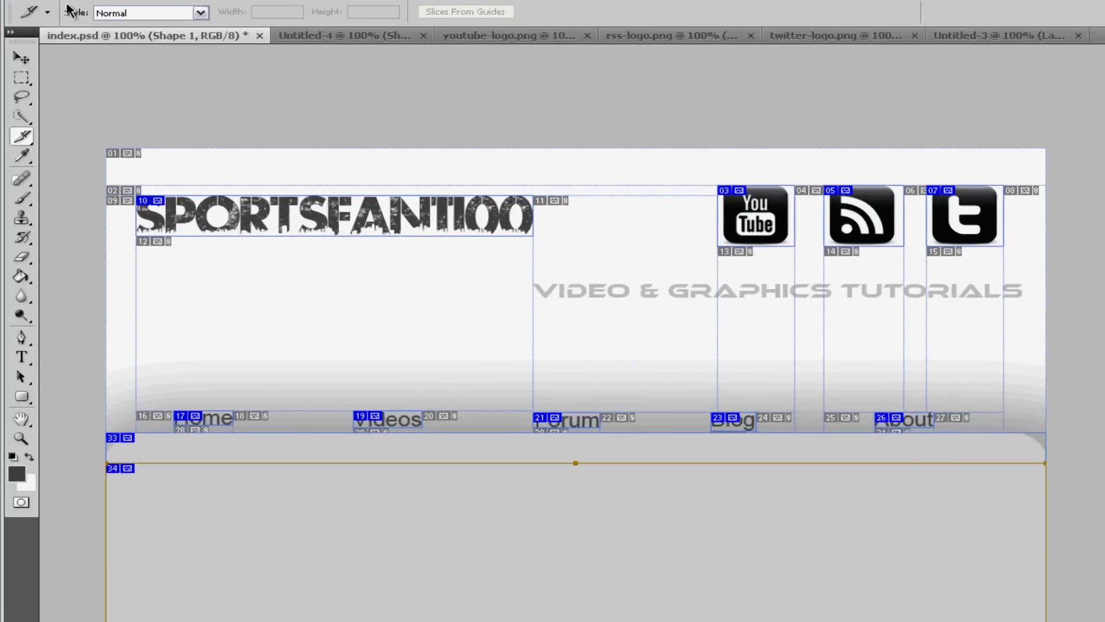
Step: Save for Web as index.html with HTML and Images for all slices, then click Done
{"action": "left_click", "coordinate": [63, 1]}
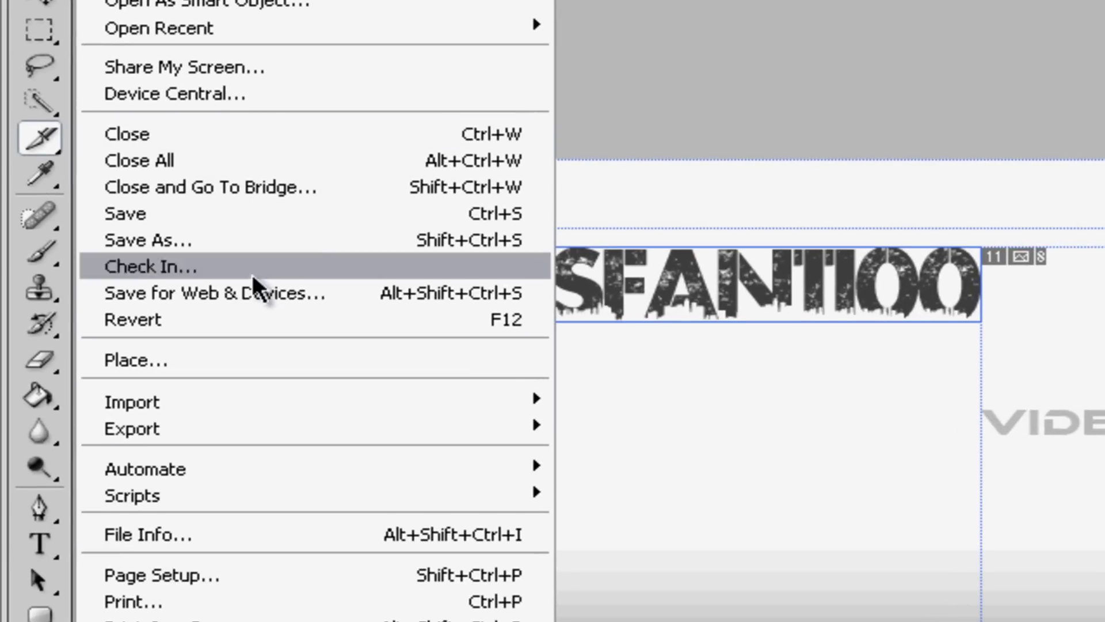
{"action": "left_click", "coordinate": [257, 292]}
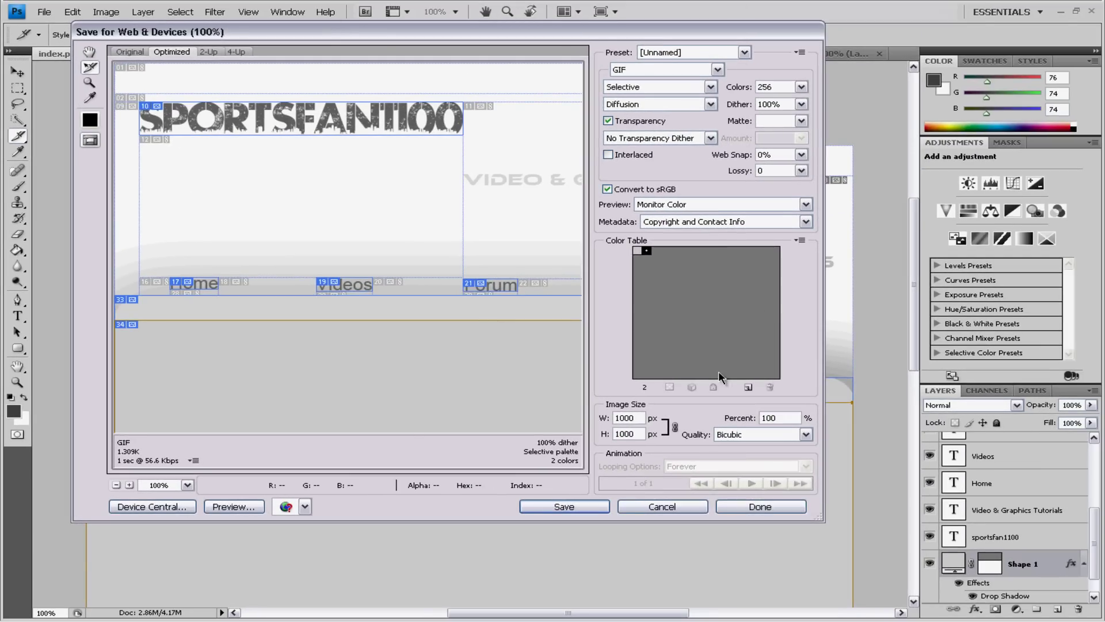
{"action": "left_click", "coordinate": [592, 507]}
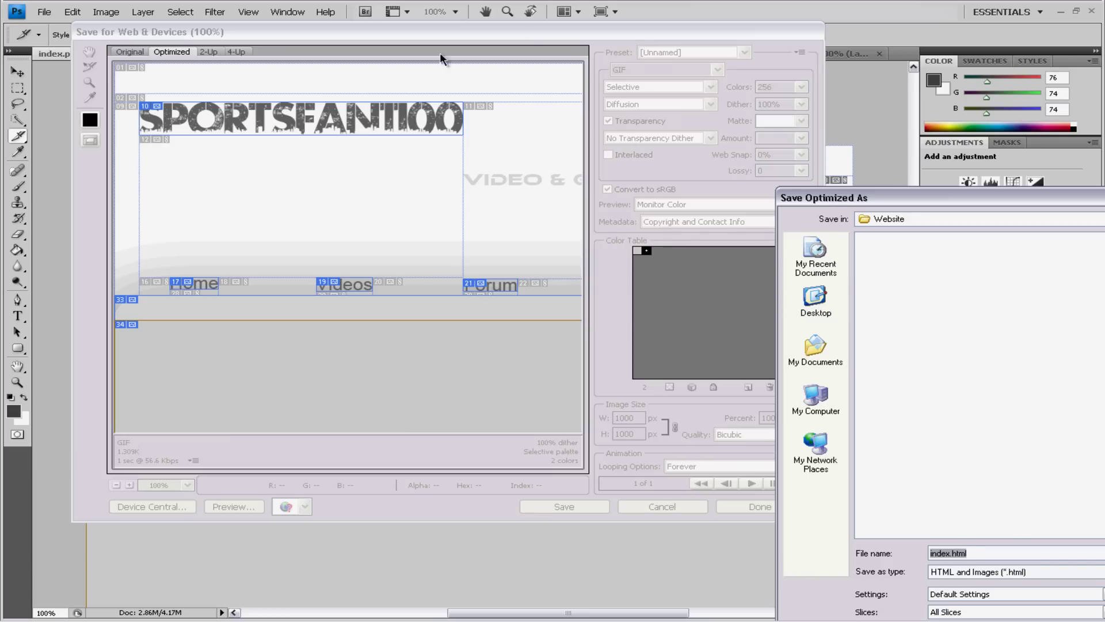
{"action": "left_click_drag", "start_coordinate": [817, 202], "coordinate": [191, 46]}
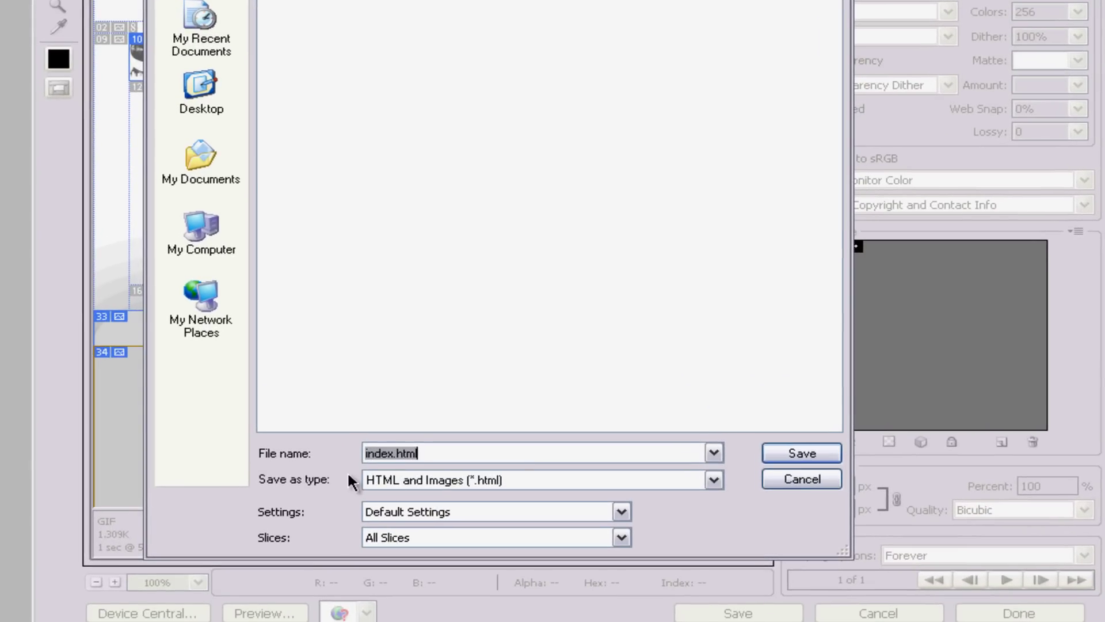
{"action": "left_click", "coordinate": [804, 478]}
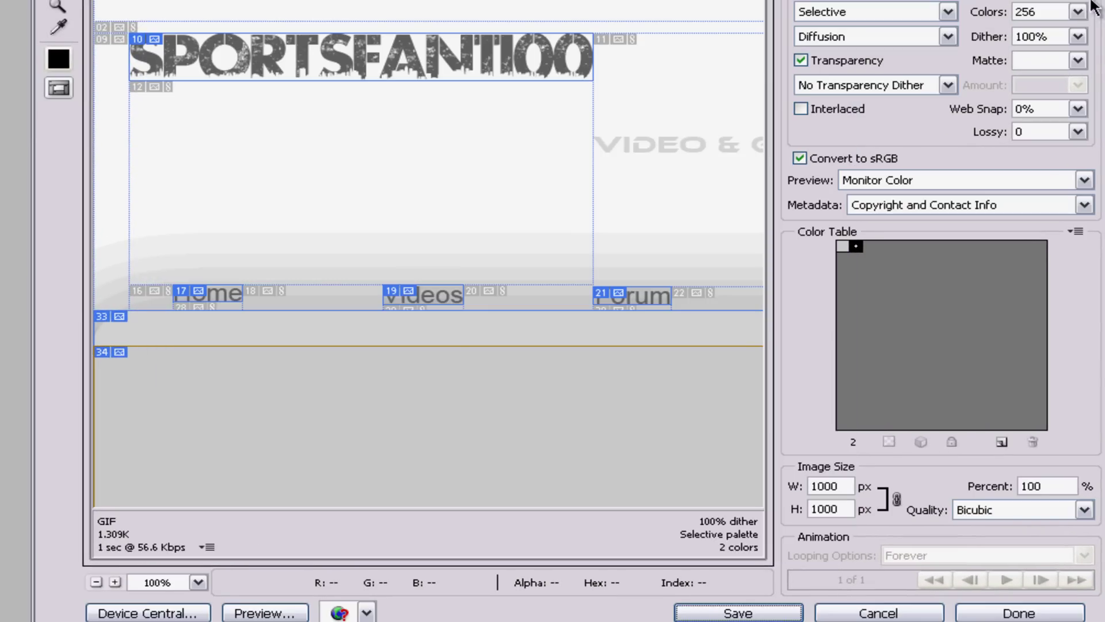
{"action": "left_click", "coordinate": [1019, 613]}
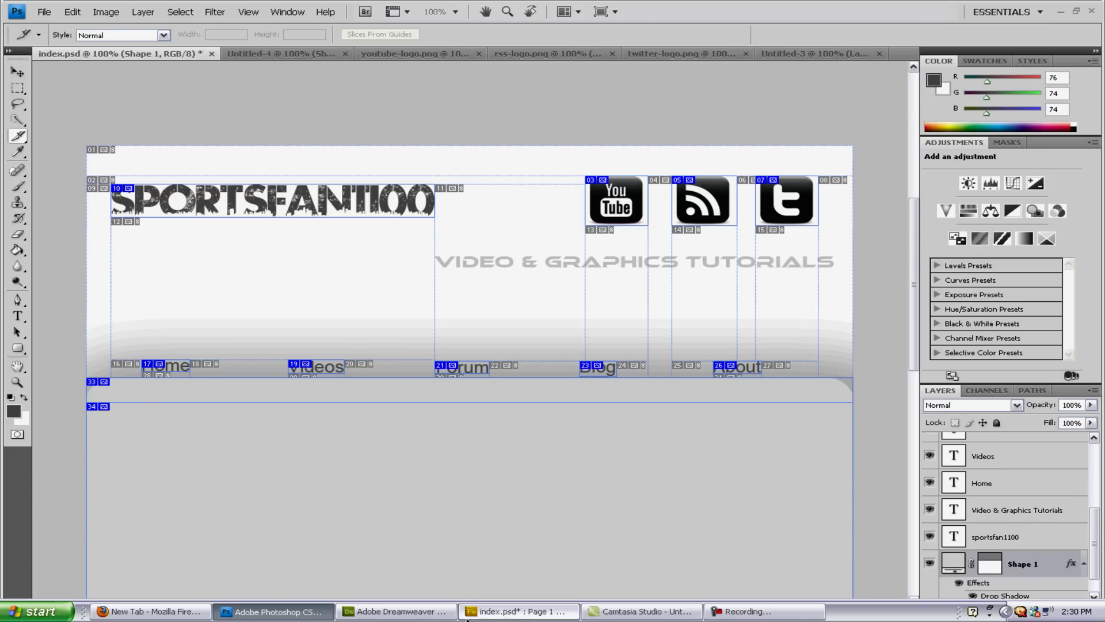
Step: Switch to Fireworks to show its sliced index.psd with the green slice overlays
{"action": "left_click", "coordinate": [527, 614]}
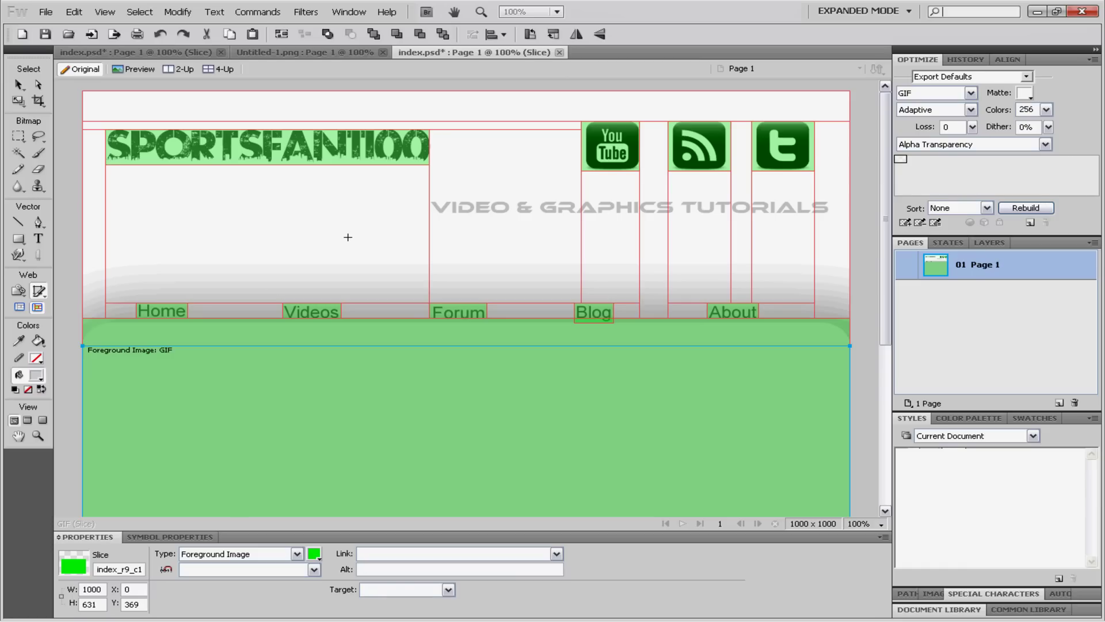